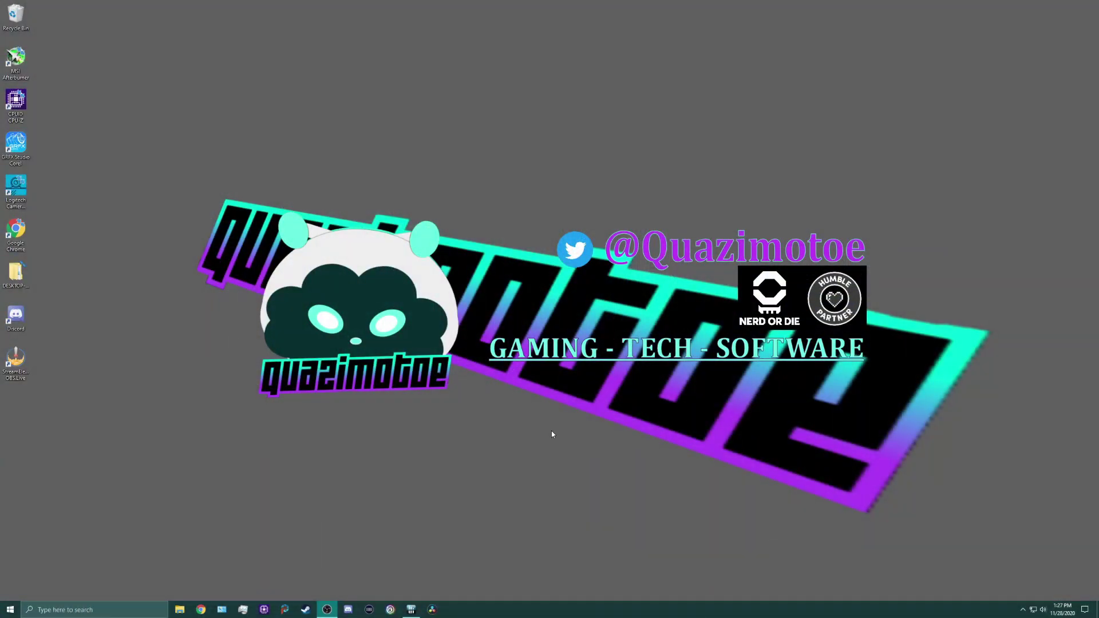
- Launch AMD Radeon Software from the desktop, keep Recommended Only, and view live Performance metrics
{"action": "right_click", "coordinate": [552, 432]}
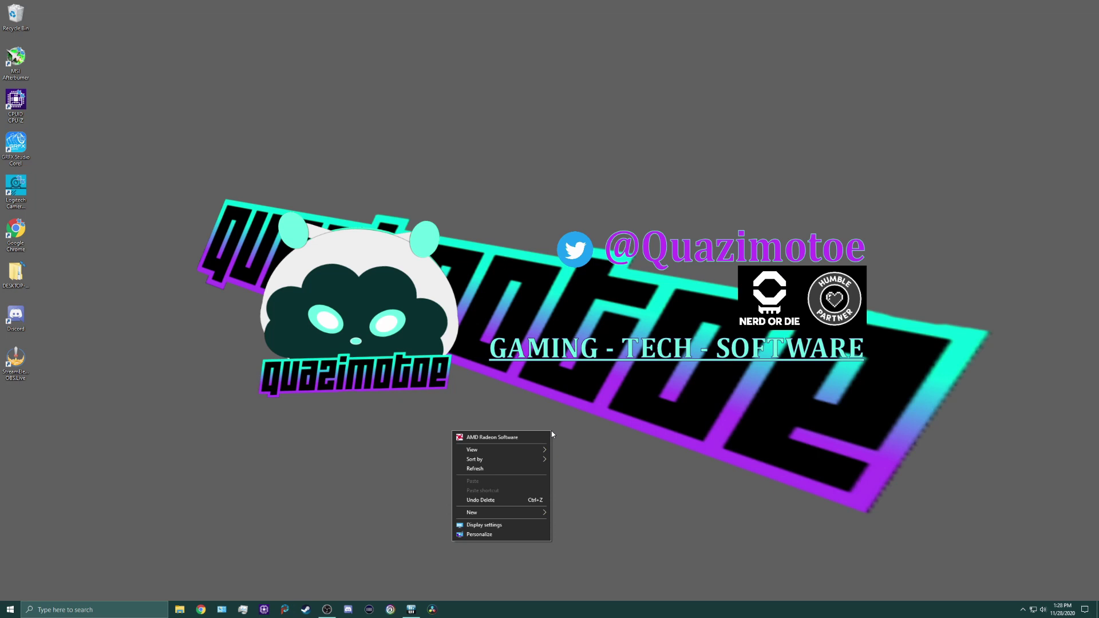
{"action": "left_click", "coordinate": [513, 437]}
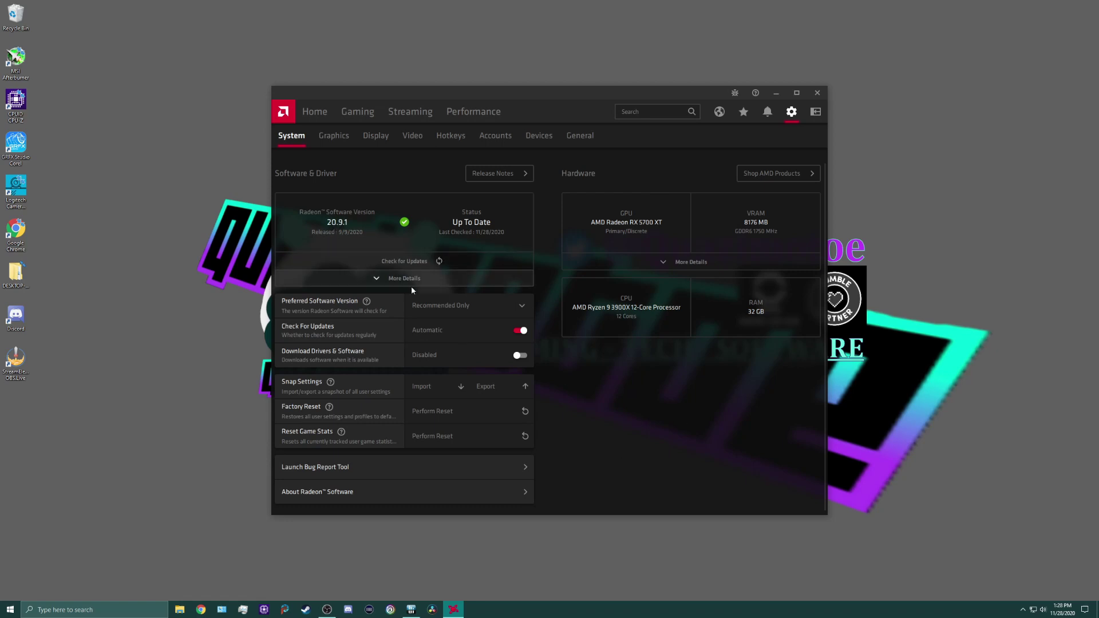
{"action": "left_click", "coordinate": [431, 306]}
{"action": "left_click", "coordinate": [439, 329]}
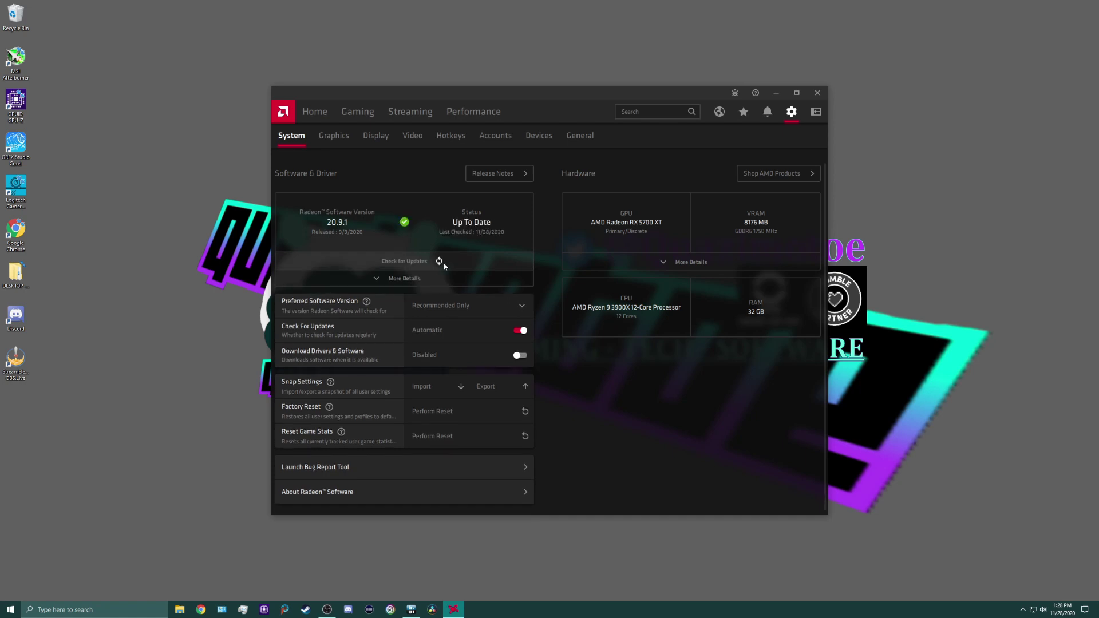
{"action": "left_click", "coordinate": [467, 113]}
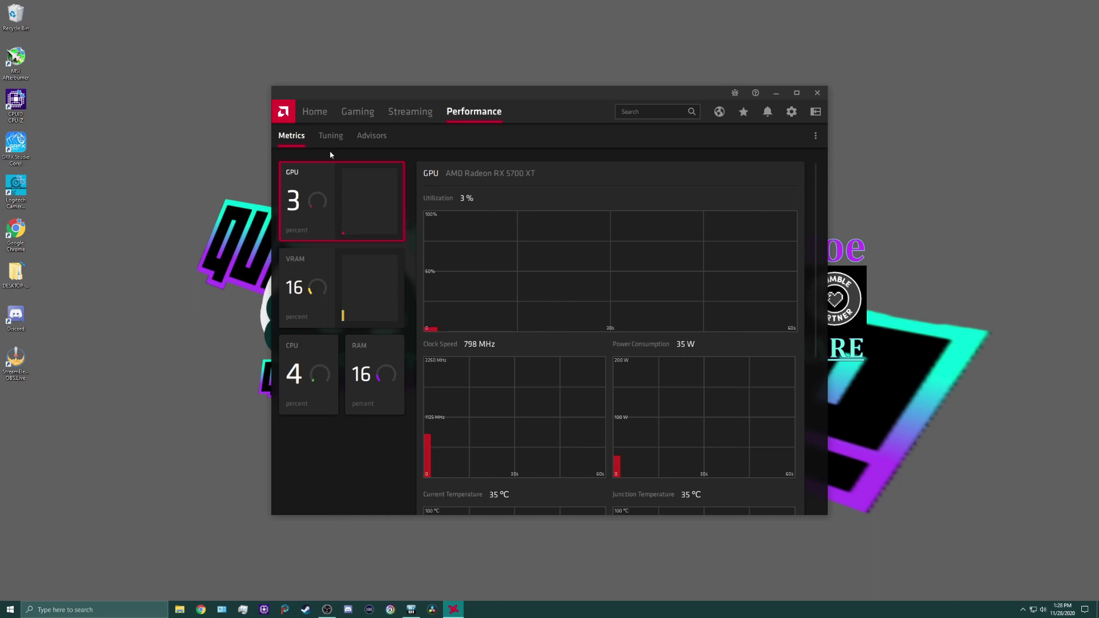
- On the Tuning page, nudge one fan curve point slightly higher and apply the change
{"action": "left_click", "coordinate": [330, 138]}
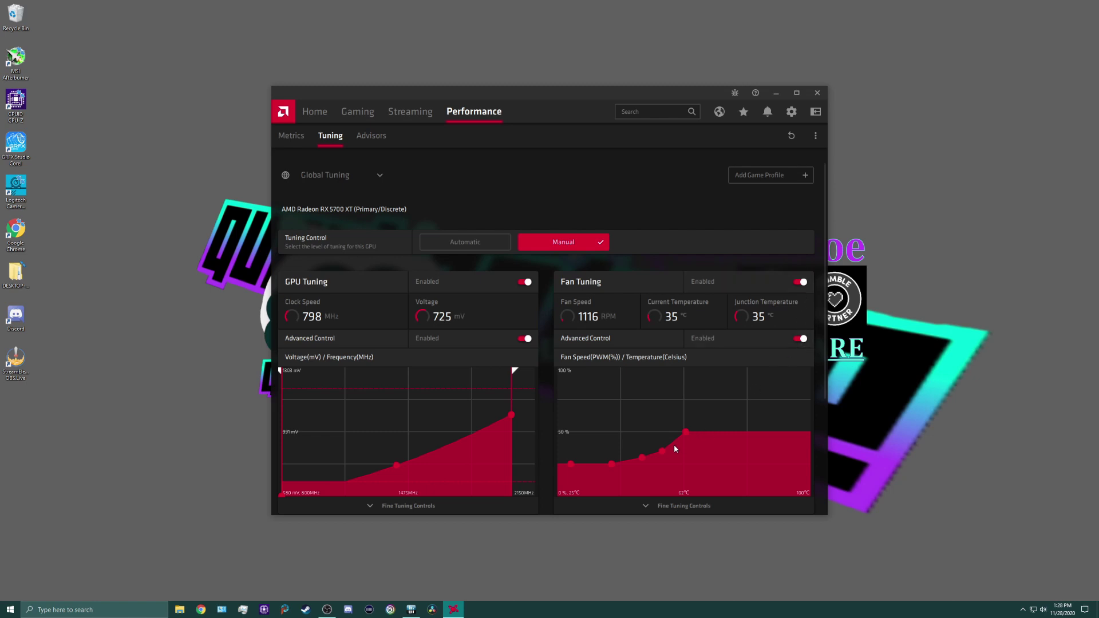
{"action": "left_click_drag", "start_coordinate": [663, 454], "coordinate": [666, 449]}
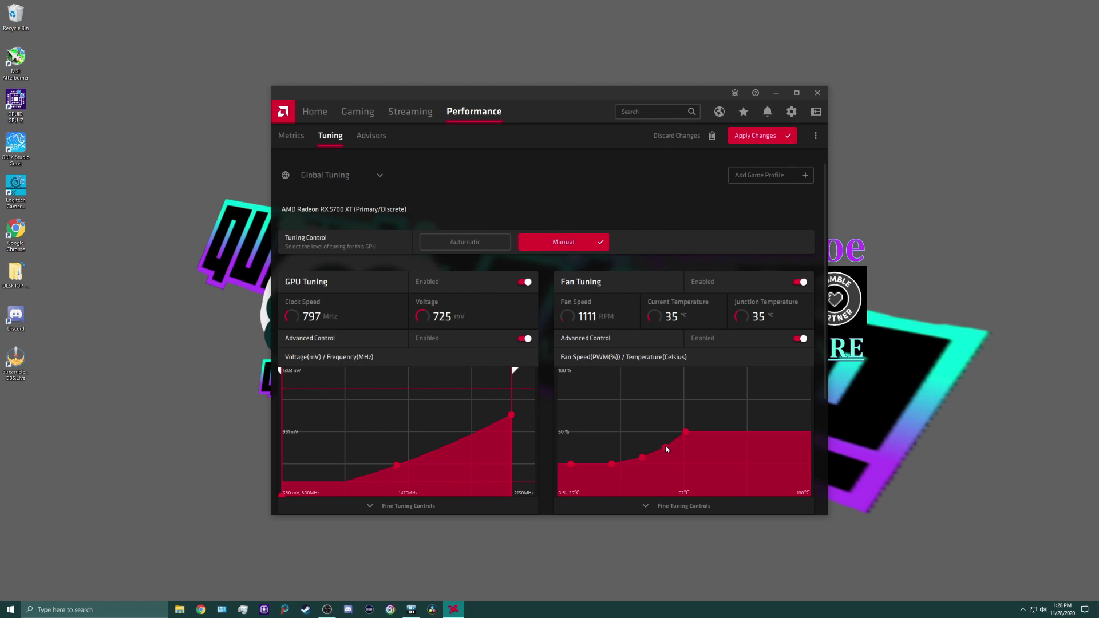
{"action": "left_click", "coordinate": [762, 141]}
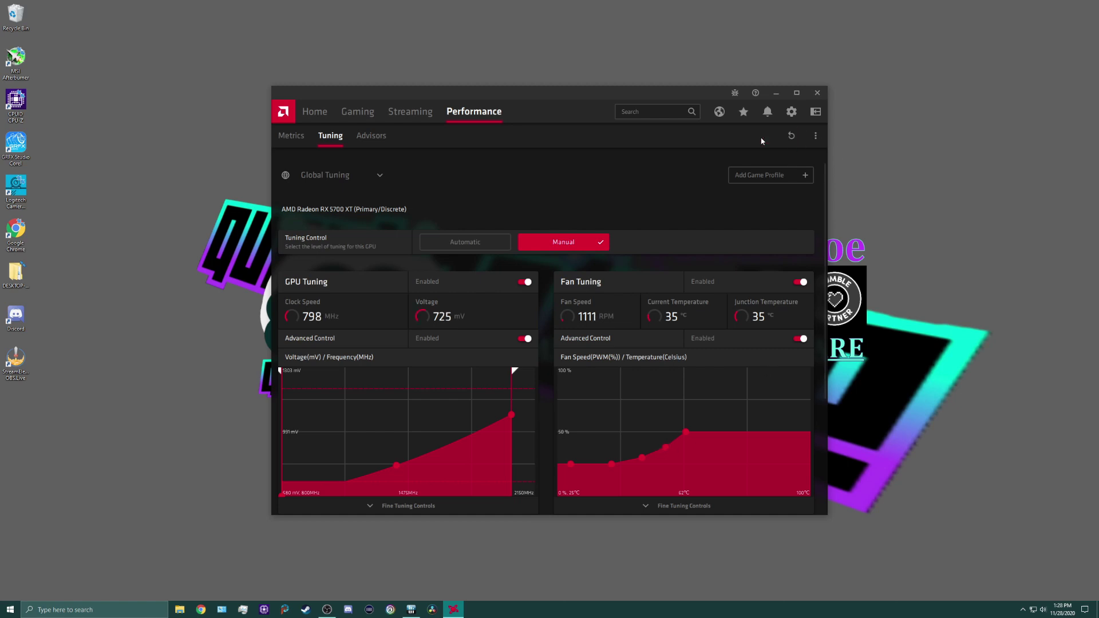
- Set VRAM Tuning and Power Tuning to Disabled
{"action": "scroll", "coordinate": [541, 380], "scroll_direction": "down", "scroll_amount": 5}
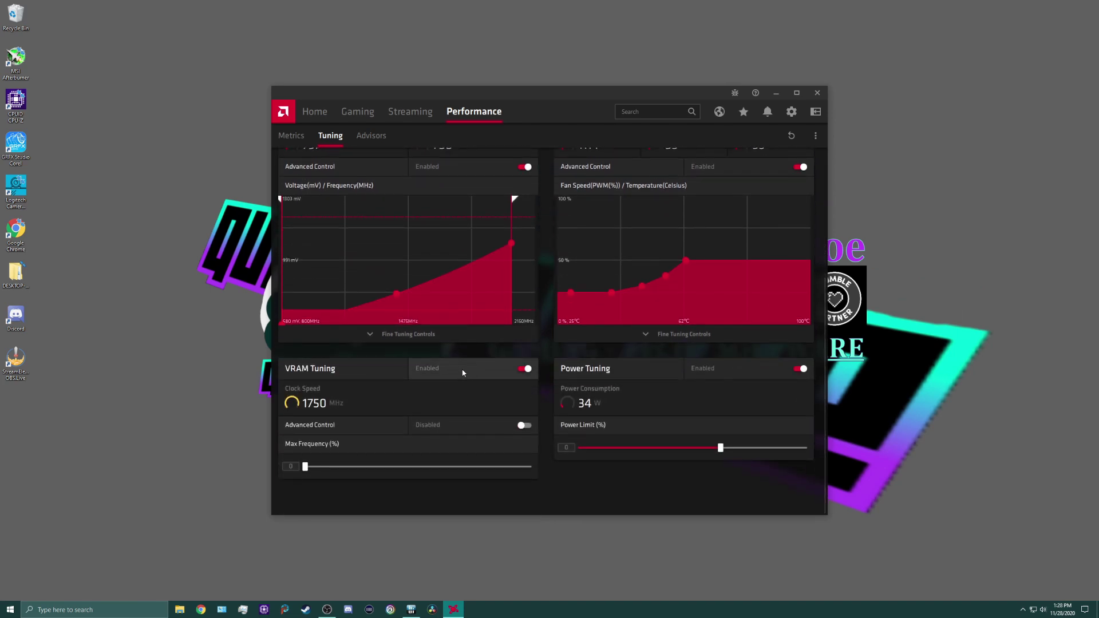
{"action": "left_click", "coordinate": [522, 369]}
{"action": "left_click", "coordinate": [523, 387]}
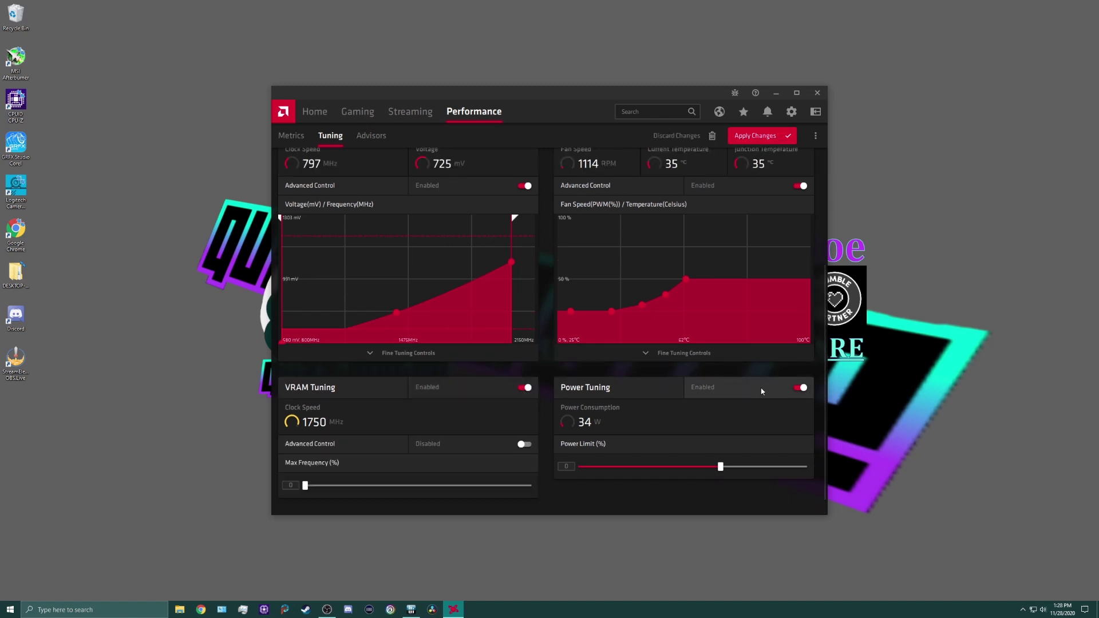
{"action": "left_click", "coordinate": [802, 388]}
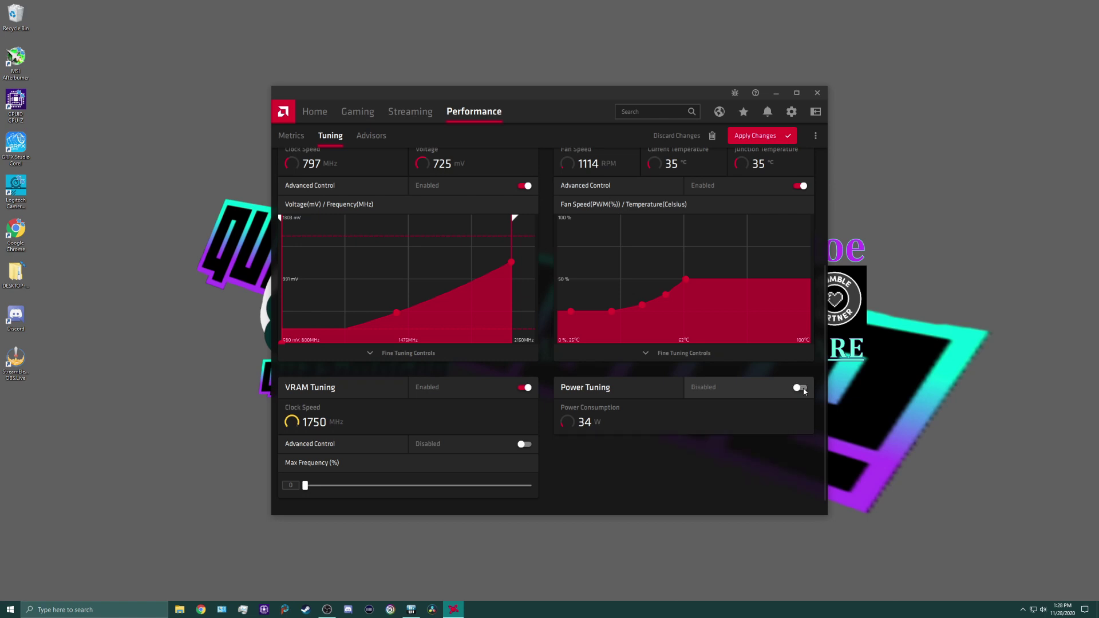
{"action": "left_click", "coordinate": [523, 388]}
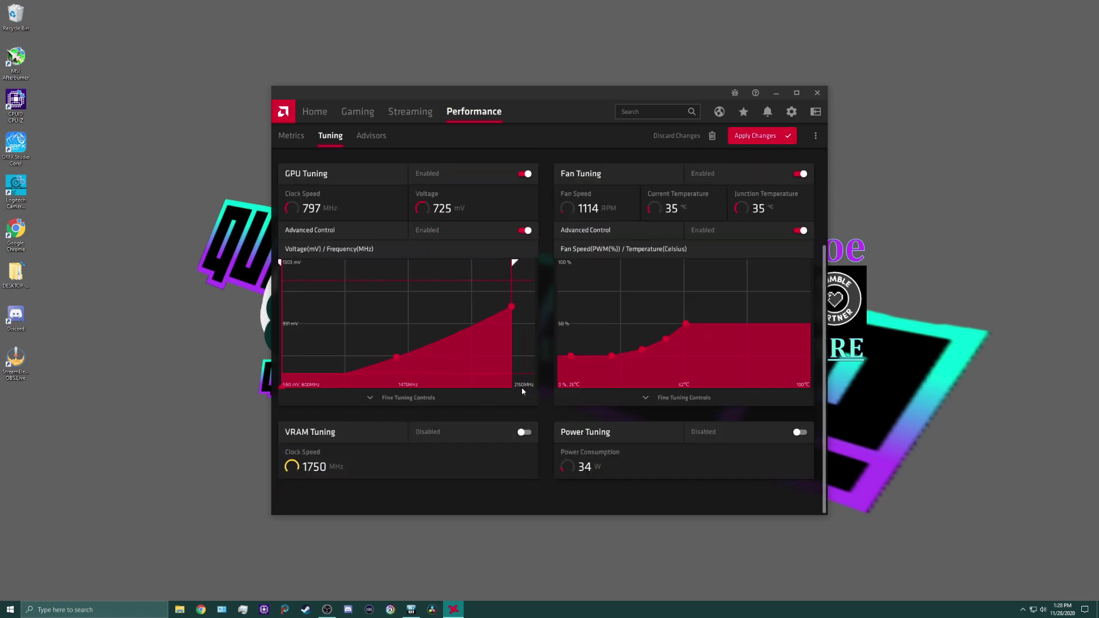
- Expand GPU fine tuning, change the top voltage point from 1075 to 1025 mV, and apply
{"action": "left_click", "coordinate": [522, 392]}
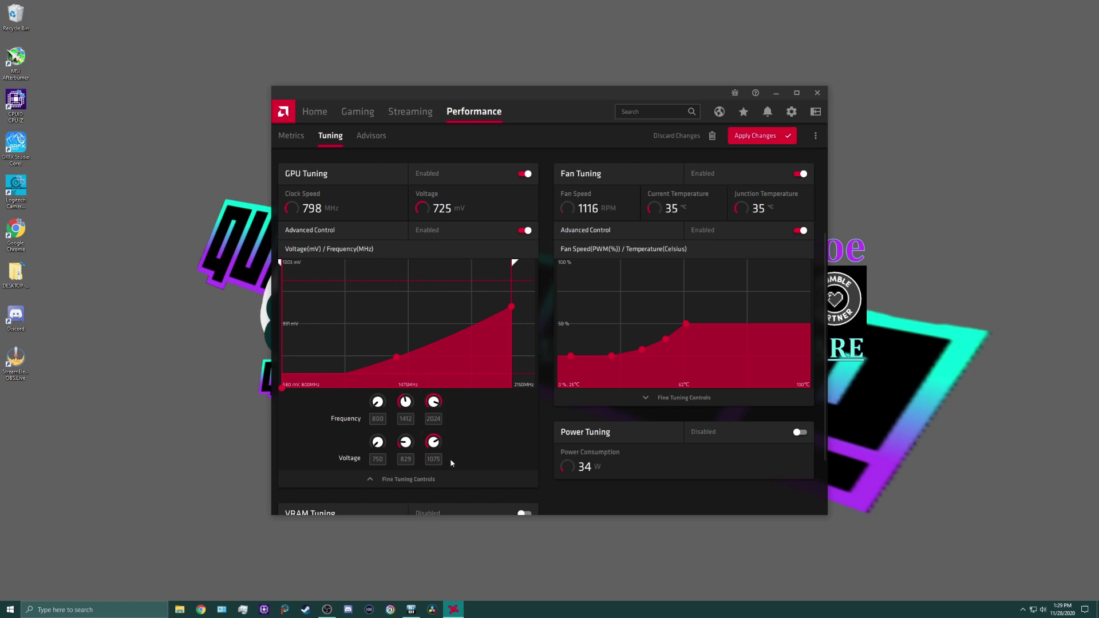
{"action": "left_click", "coordinate": [433, 460]}
{"action": "key", "text": "BackSpace"}
{"action": "key", "text": "BackSpace"}
{"action": "type", "text": "200"}
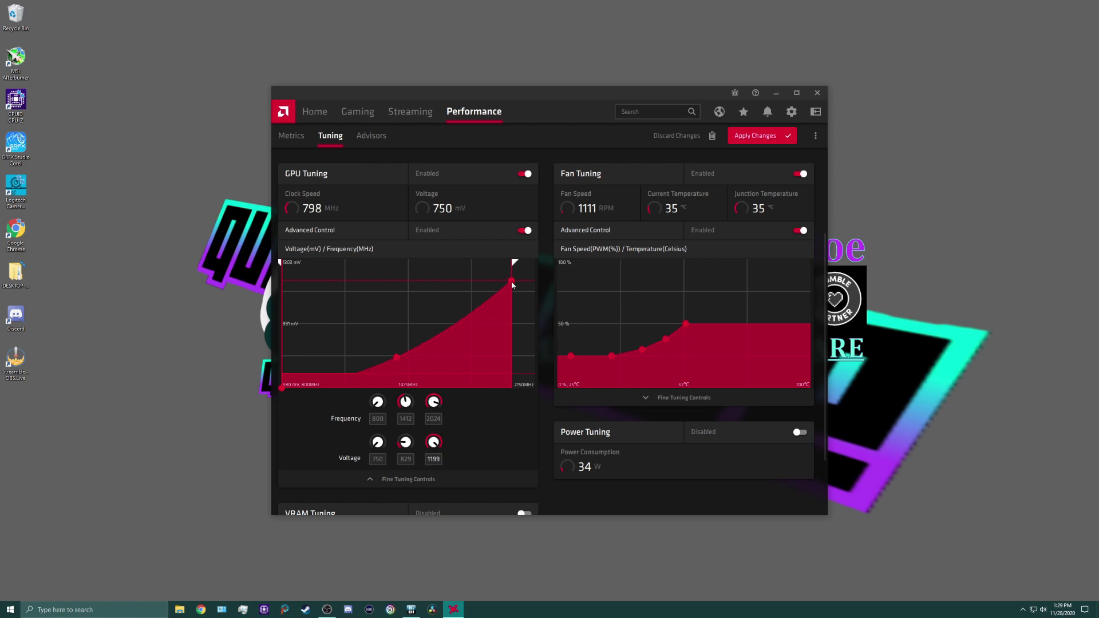
{"action": "left_click", "coordinate": [465, 438]}
{"action": "left_click", "coordinate": [435, 459]}
{"action": "key", "text": "BackSpace"}
{"action": "key", "text": "BackSpace"}
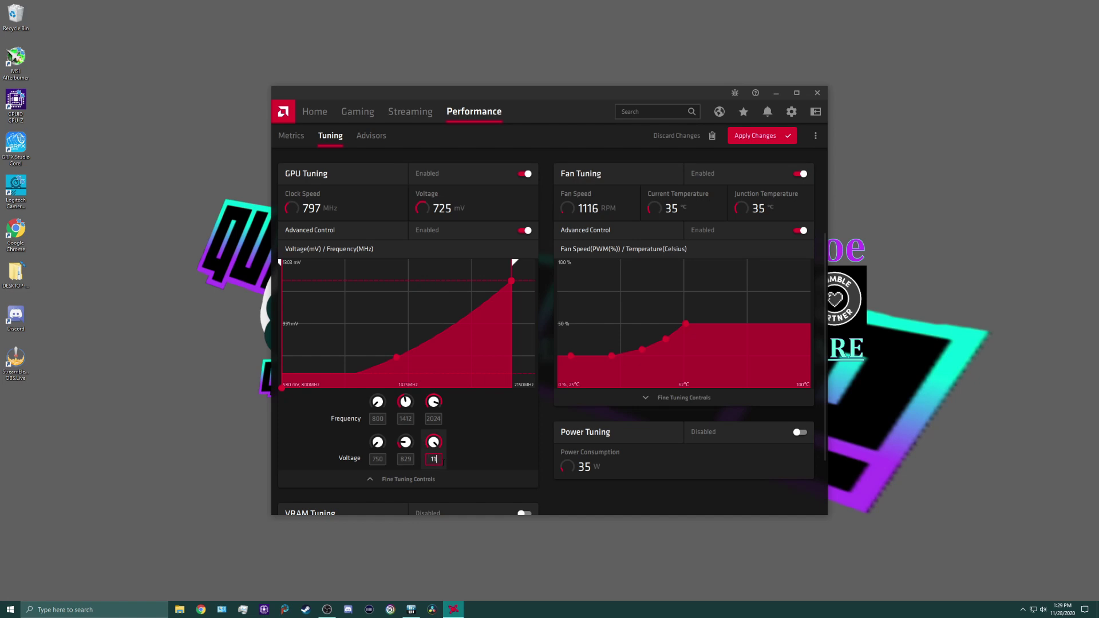
{"action": "type", "text": "075"}
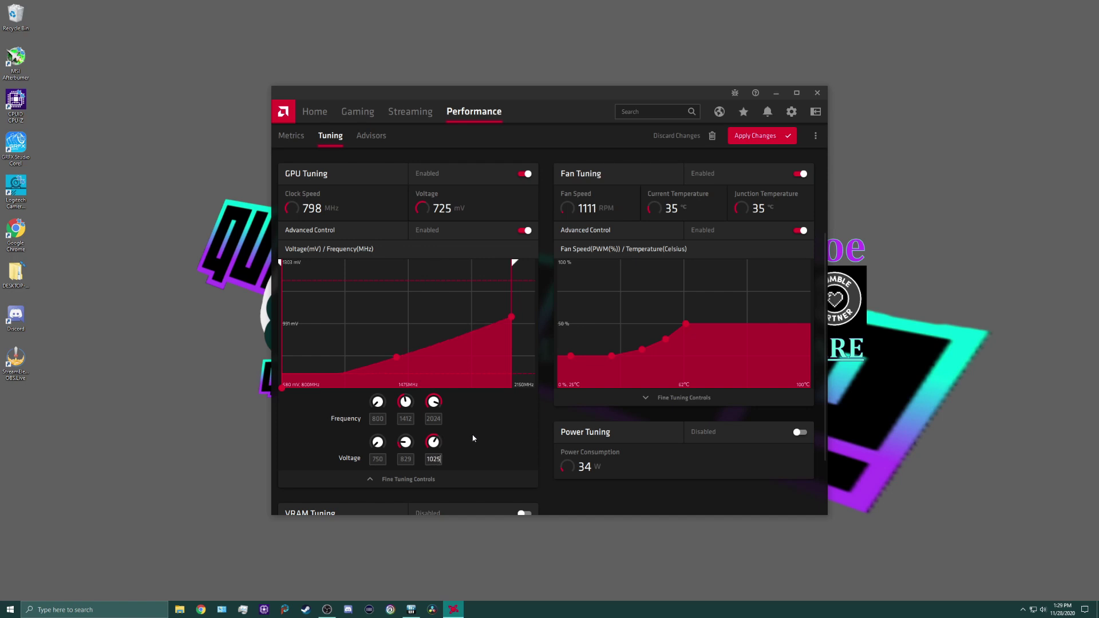
{"action": "left_click", "coordinate": [772, 137]}
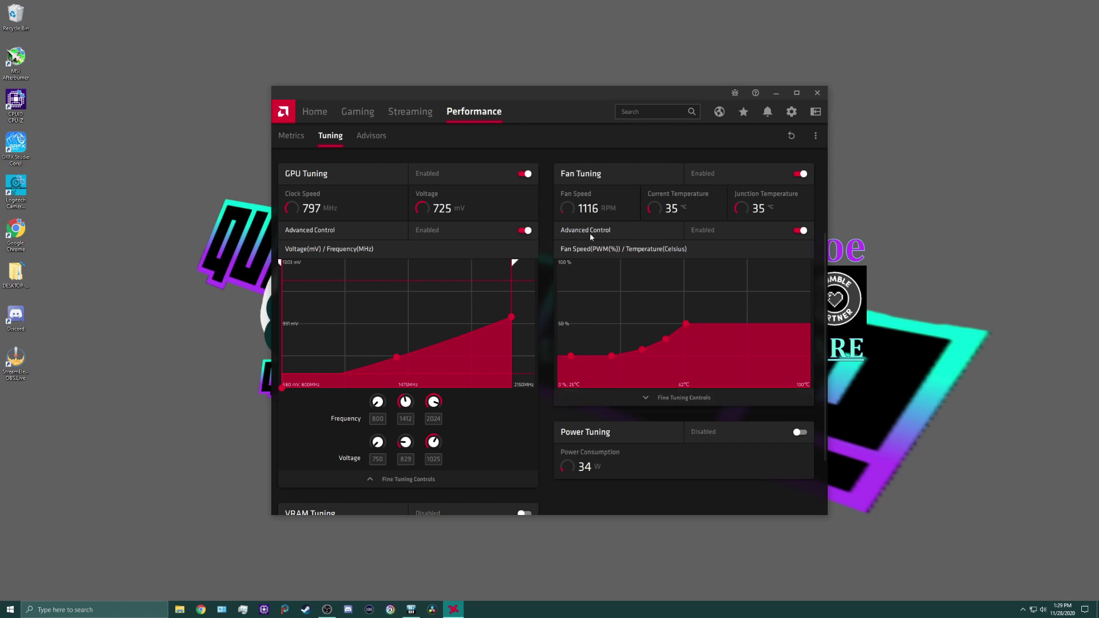
- Launch Heaven Benchmark from the Unigine folder in the Start menu
{"action": "left_click", "coordinate": [10, 610]}
{"action": "scroll", "coordinate": [91, 496], "scroll_direction": "down", "scroll_amount": 5}
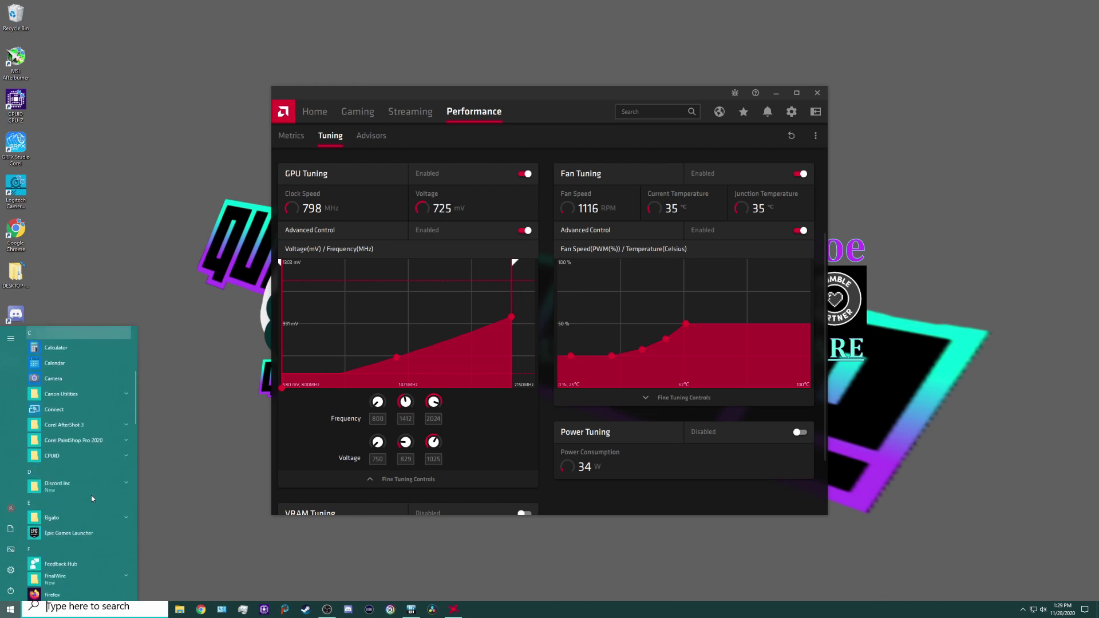
{"action": "scroll", "coordinate": [91, 495], "scroll_direction": "down", "scroll_amount": 6}
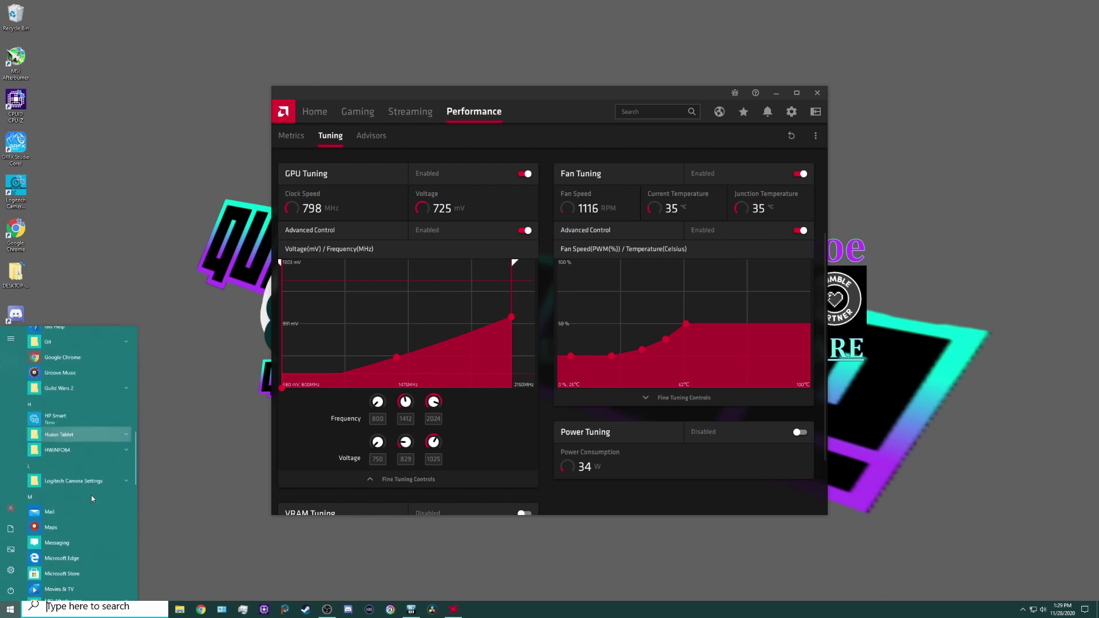
{"action": "scroll", "coordinate": [91, 495], "scroll_direction": "down", "scroll_amount": 4}
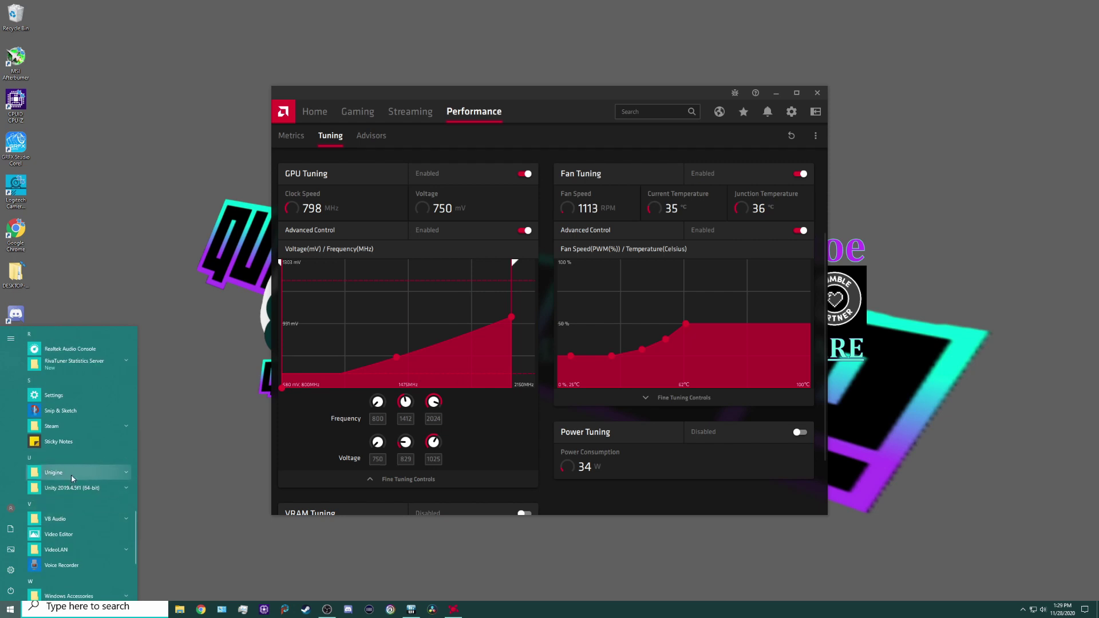
{"action": "left_click", "coordinate": [71, 473]}
{"action": "left_click", "coordinate": [75, 489]}
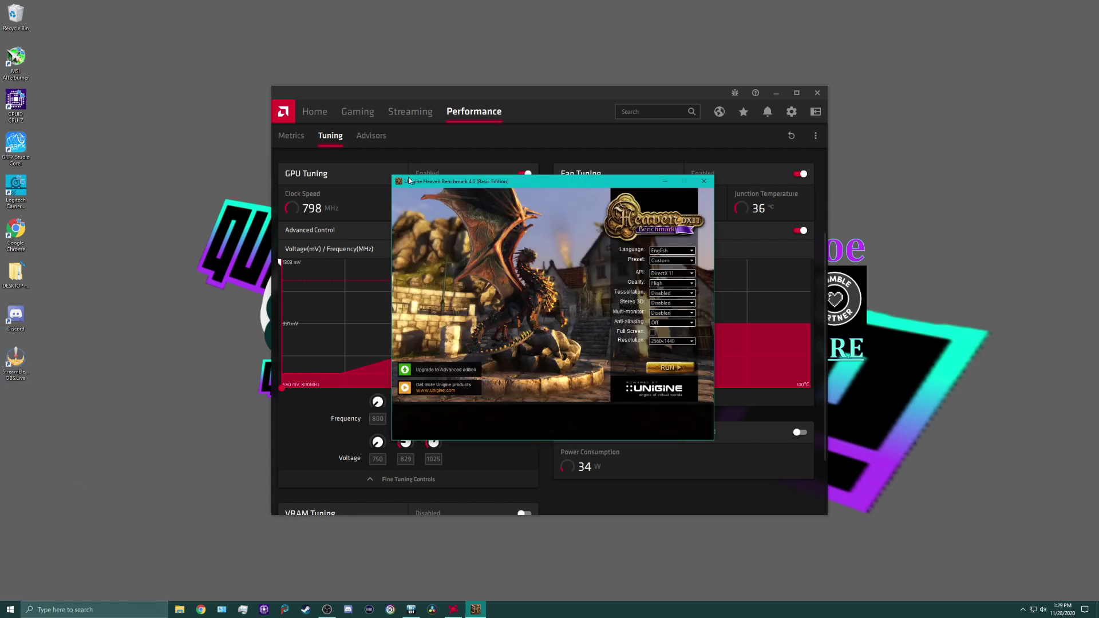
- Keep the benchmark resolution at 2560x1440 in the Heaven launcher
{"action": "left_click", "coordinate": [569, 91]}
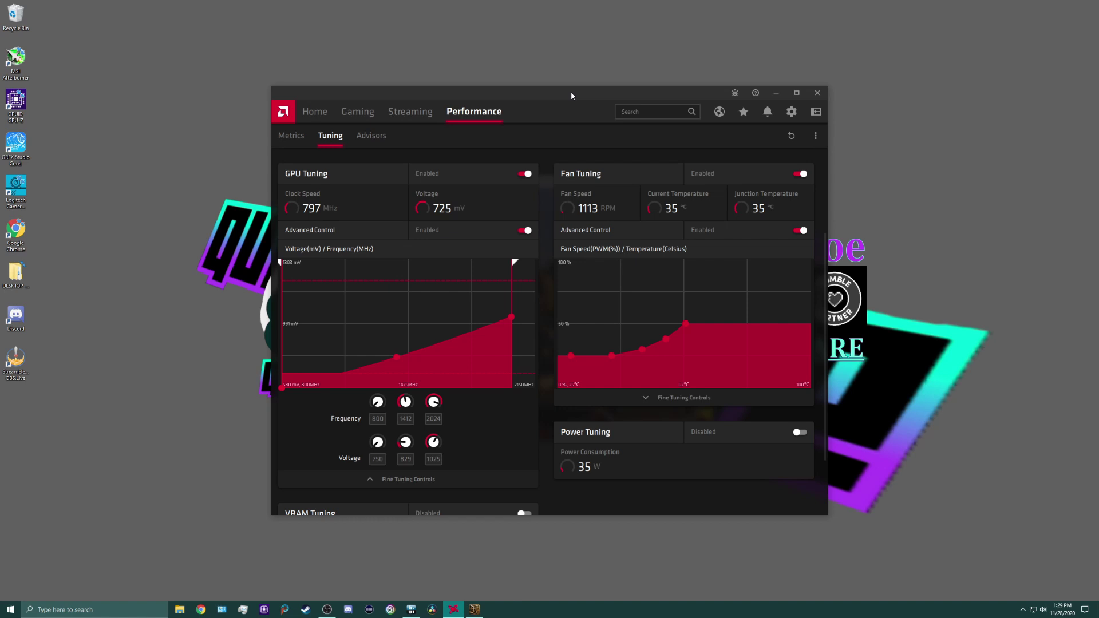
{"action": "left_click", "coordinate": [475, 609]}
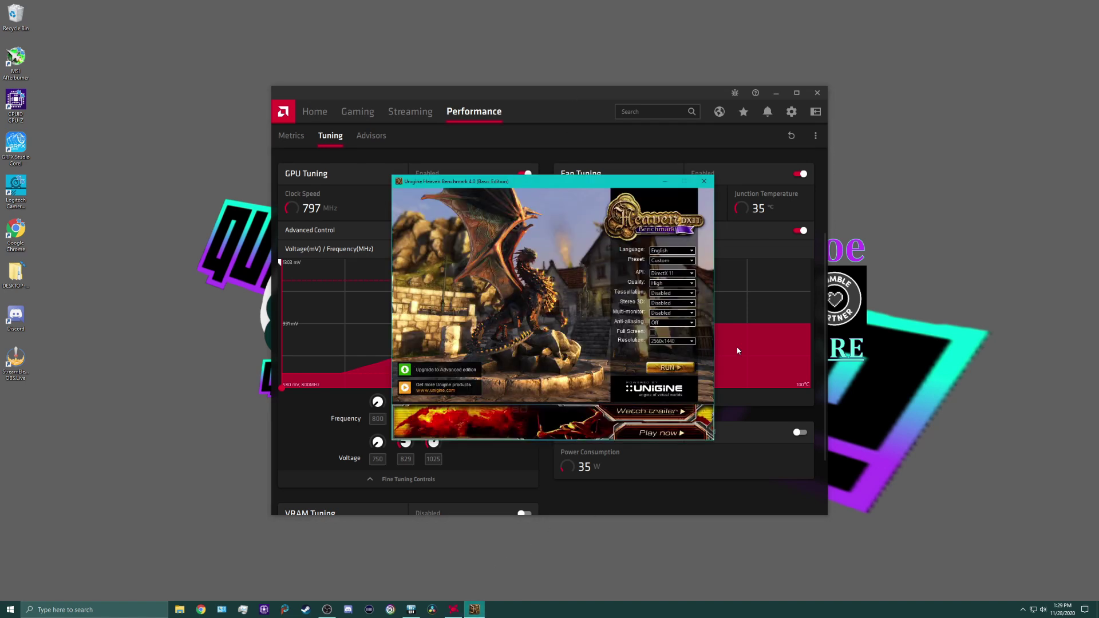
{"action": "left_click", "coordinate": [679, 342]}
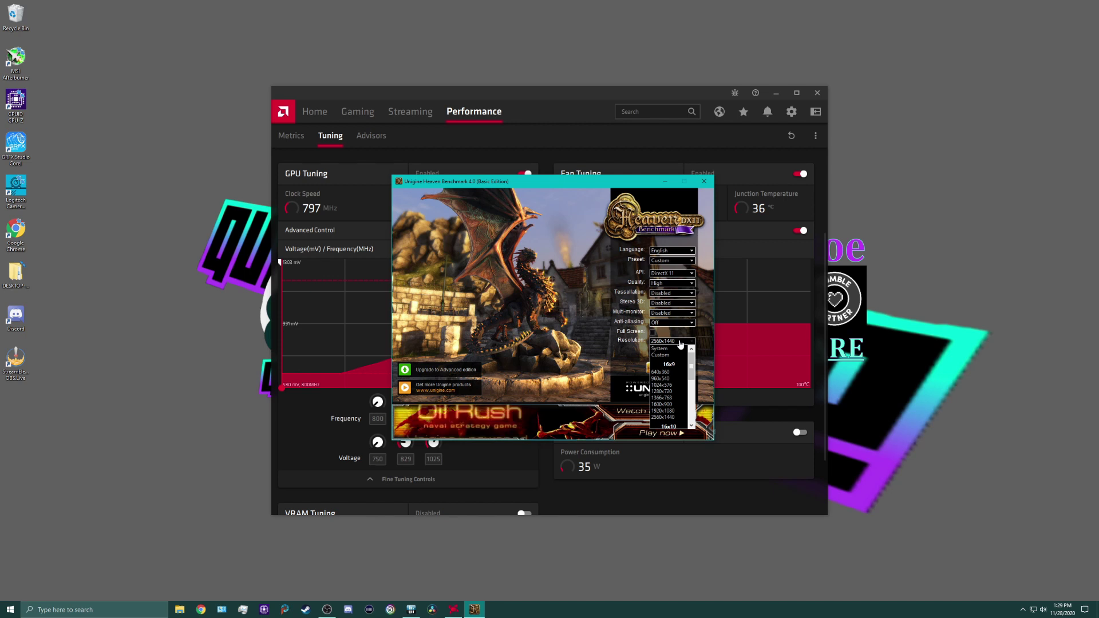
{"action": "left_click", "coordinate": [664, 418]}
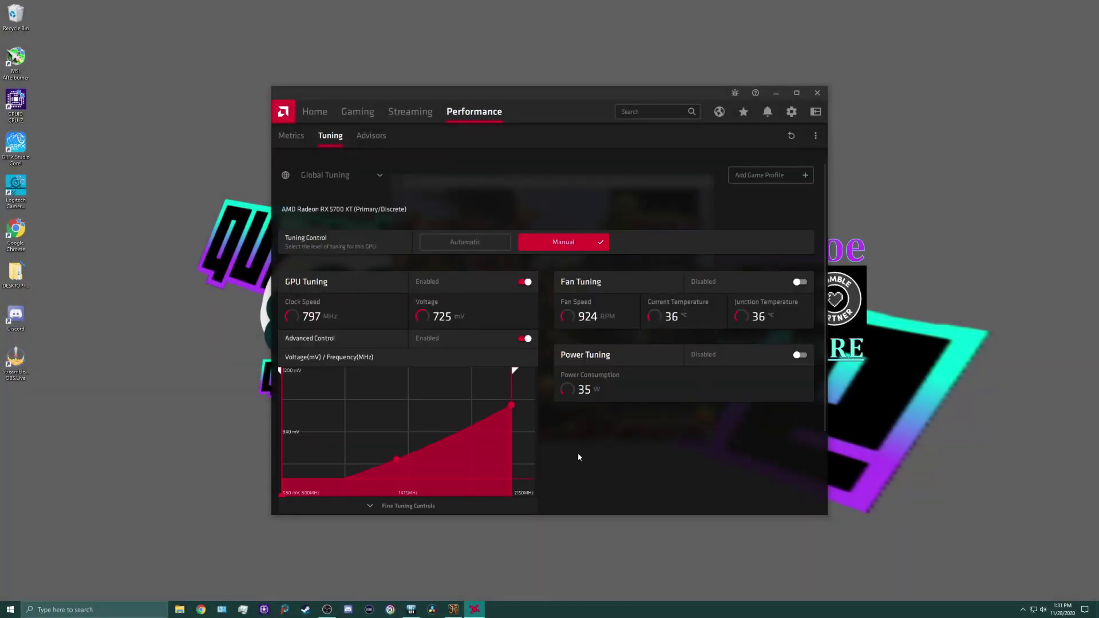
- Review the Tuning page settings, then restore the Heaven Benchmark window
{"action": "scroll", "coordinate": [575, 455], "scroll_direction": "down", "scroll_amount": 3}
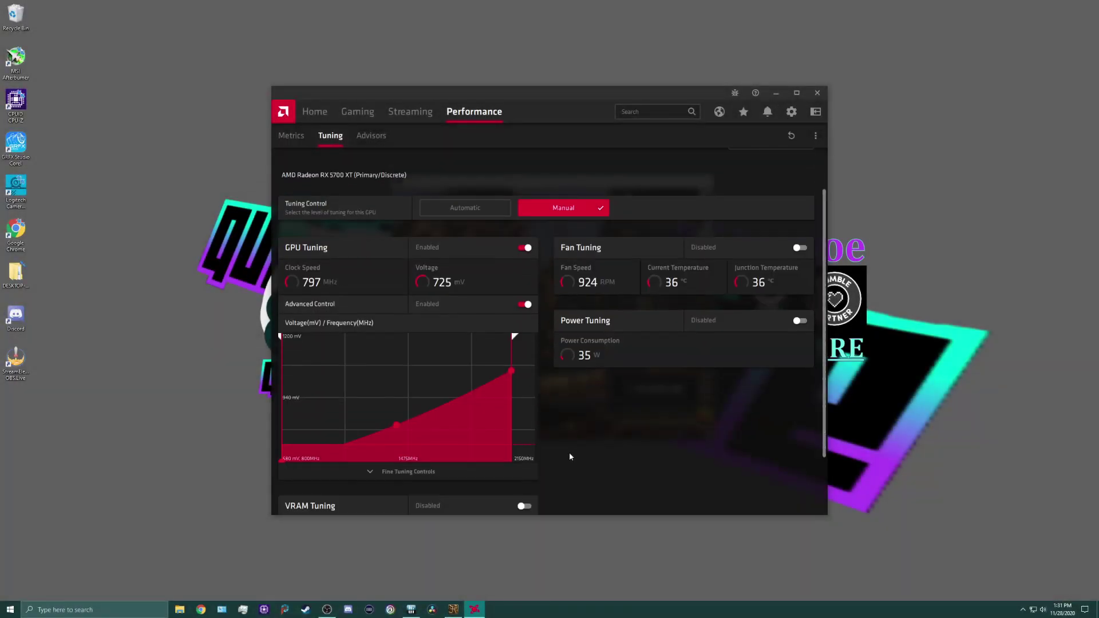
{"action": "scroll", "coordinate": [553, 412], "scroll_direction": "down", "scroll_amount": 2}
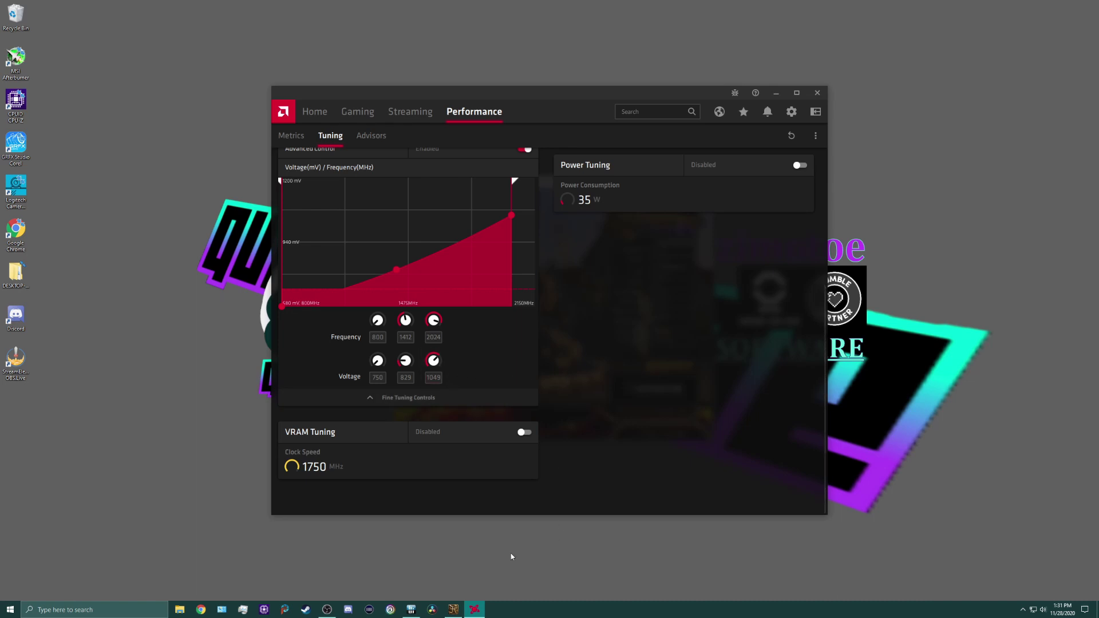
{"action": "left_click", "coordinate": [454, 611]}
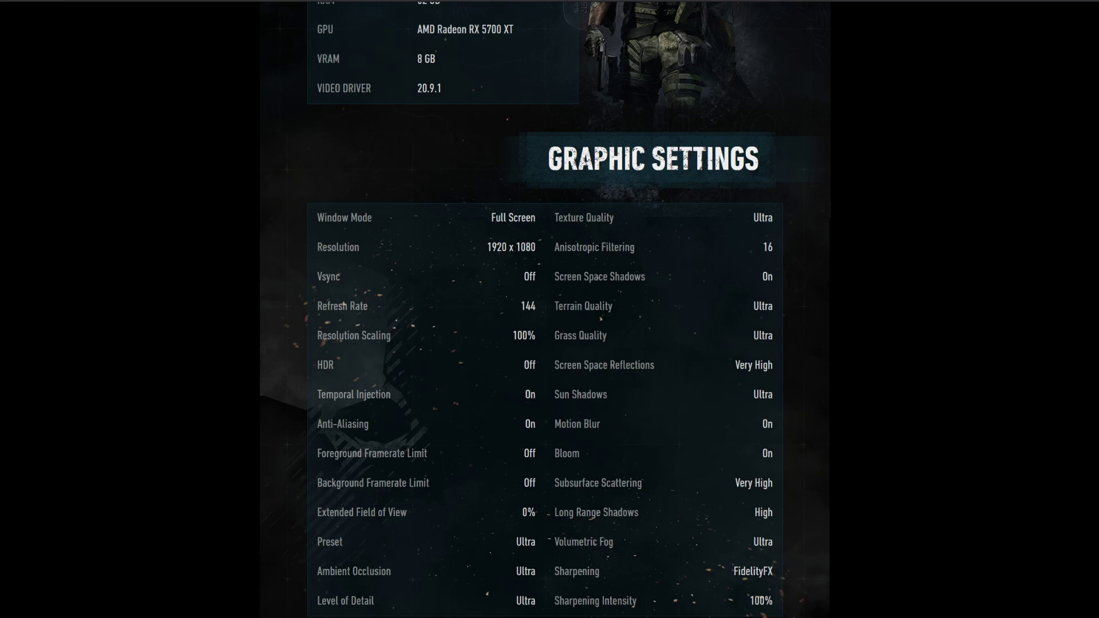
- View the 23:00 Vulkan report: score A, 86 average FPS, 14818 frames
{"action": "scroll", "coordinate": [133, 264], "scroll_direction": "up", "scroll_amount": 10}
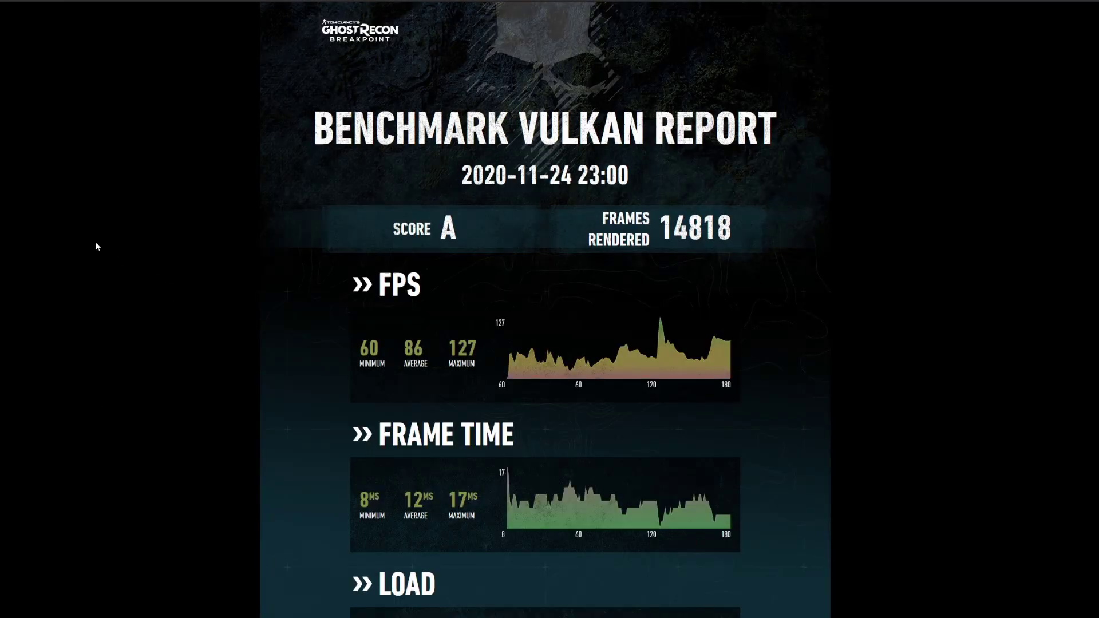
{"action": "scroll", "coordinate": [95, 243], "scroll_direction": "down", "scroll_amount": 2}
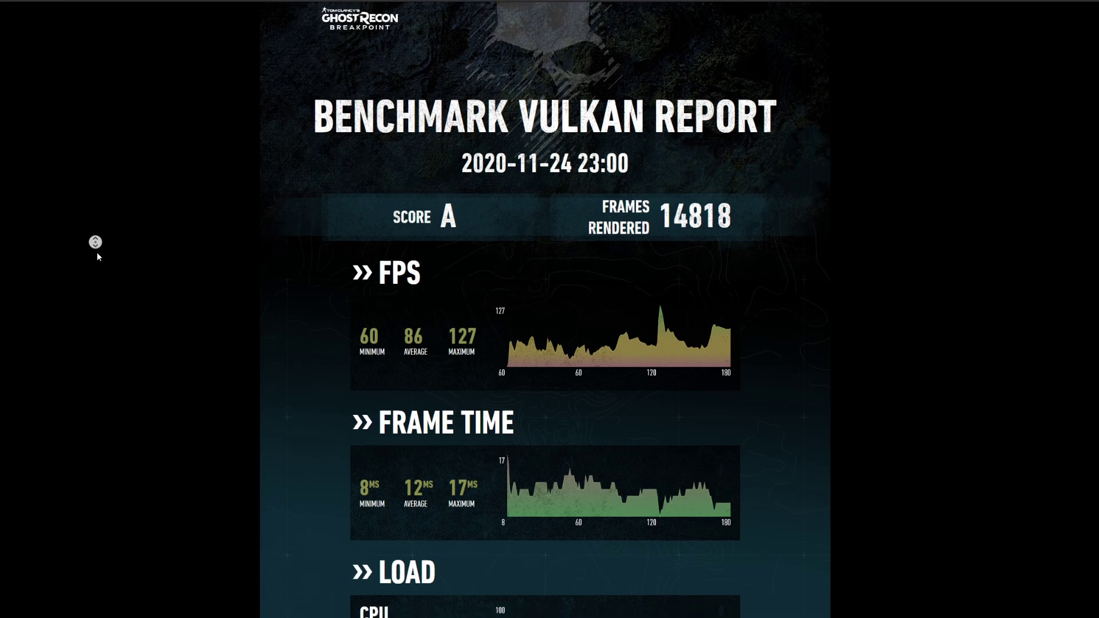